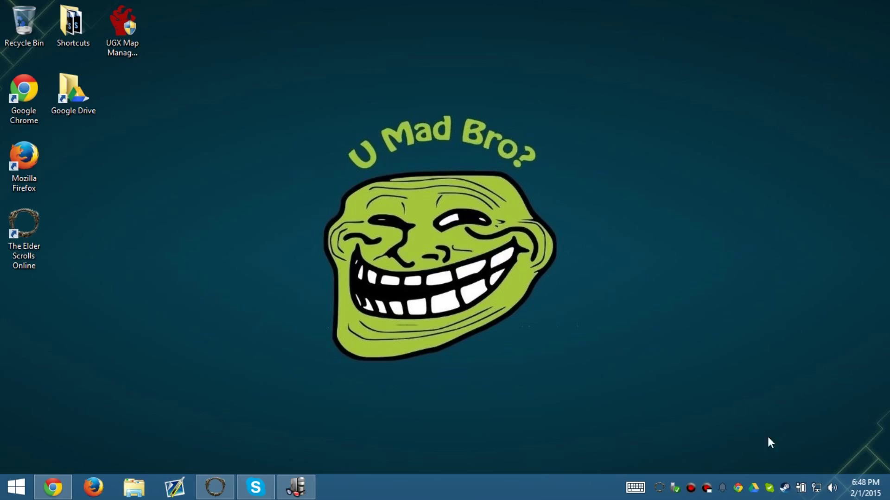
# - Bring up Steam in a maximized window and show the game library
pyautogui.click(784, 488)
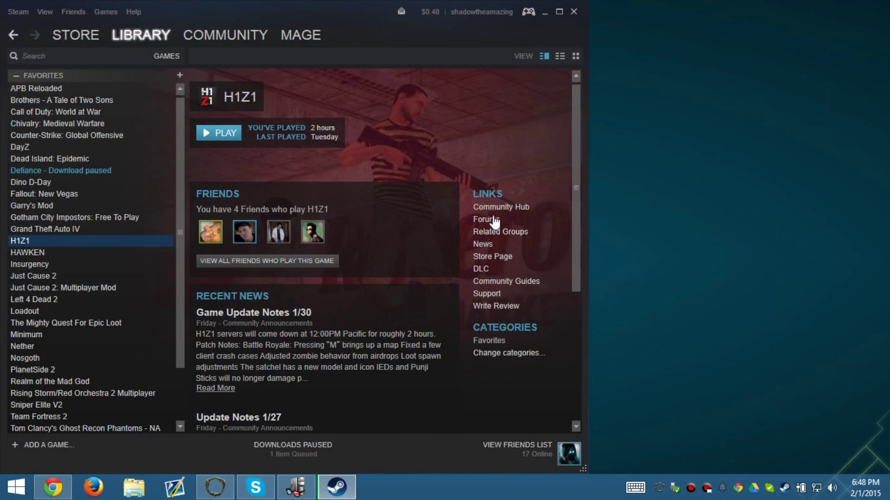
pyautogui.click(498, 257)
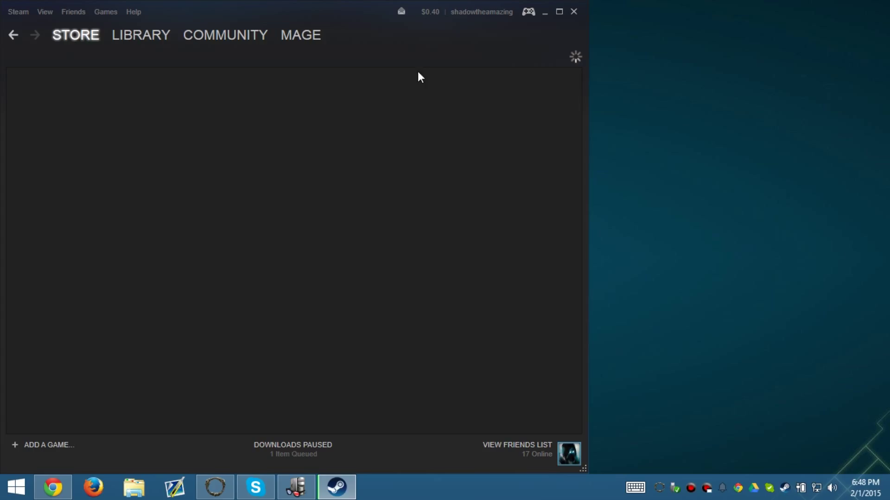
pyautogui.doubleClick(517, 2)
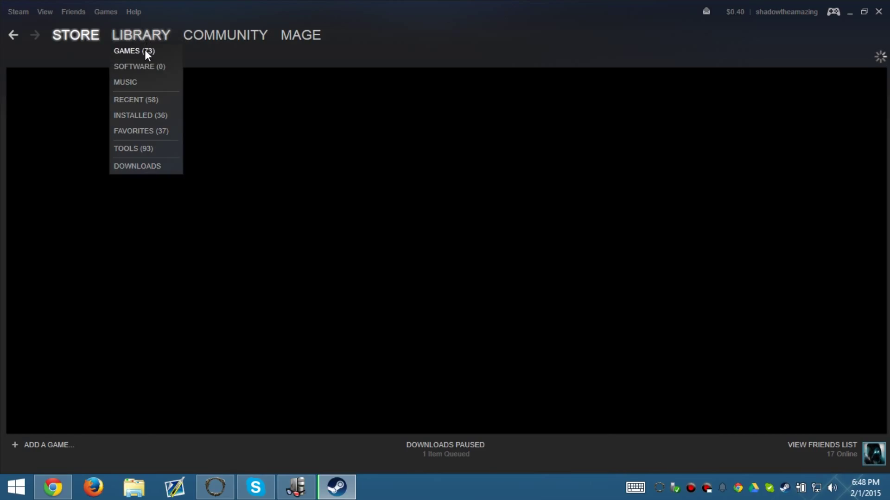
pyautogui.click(144, 49)
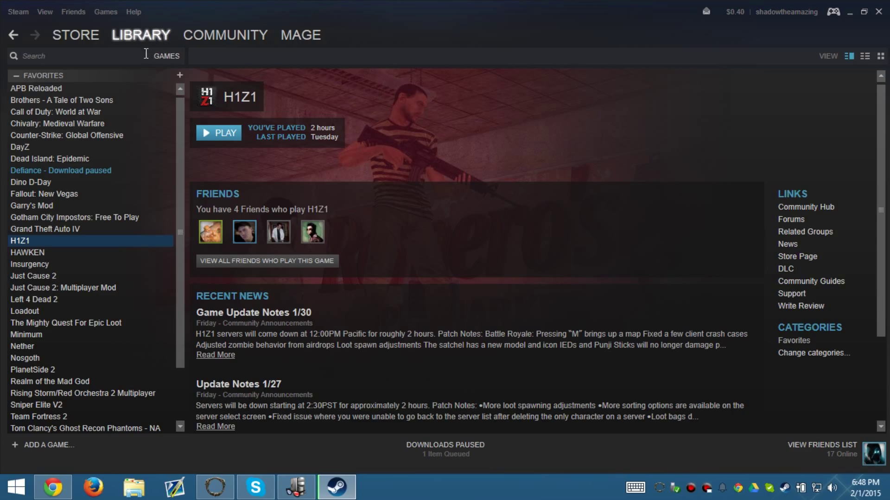
# - Open the launch options of H1Z1 from the game's properties
pyautogui.rightClick(144, 238)
pyautogui.click(165, 423)
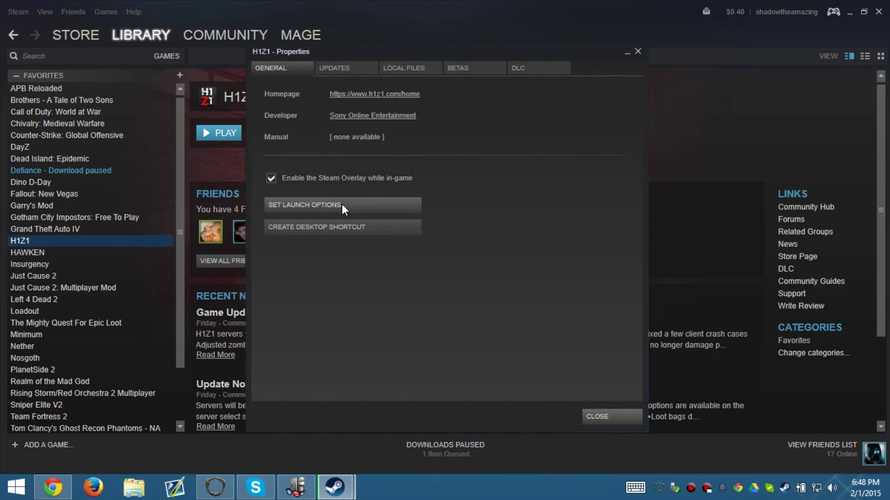
pyautogui.click(341, 204)
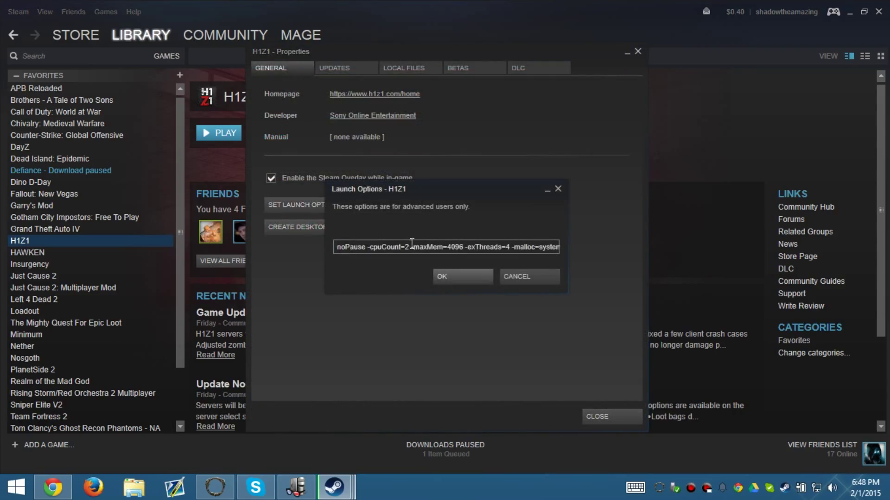
# - Select and copy the entire launch options string of H1Z1
pyautogui.moveTo(433, 247); pyautogui.dragTo(273, 246)
pyautogui.click(342, 245)
pyautogui.doubleClick(345, 247)
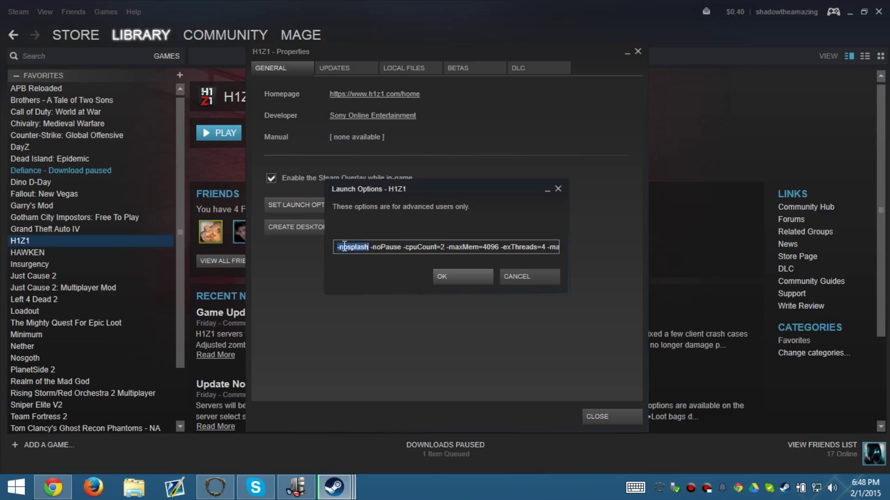
pyautogui.tripleClick(344, 247)
pyautogui.click(344, 247)
pyautogui.hotkey('ctrl', 'a')
pyautogui.hotkey('ctrl', 'c')
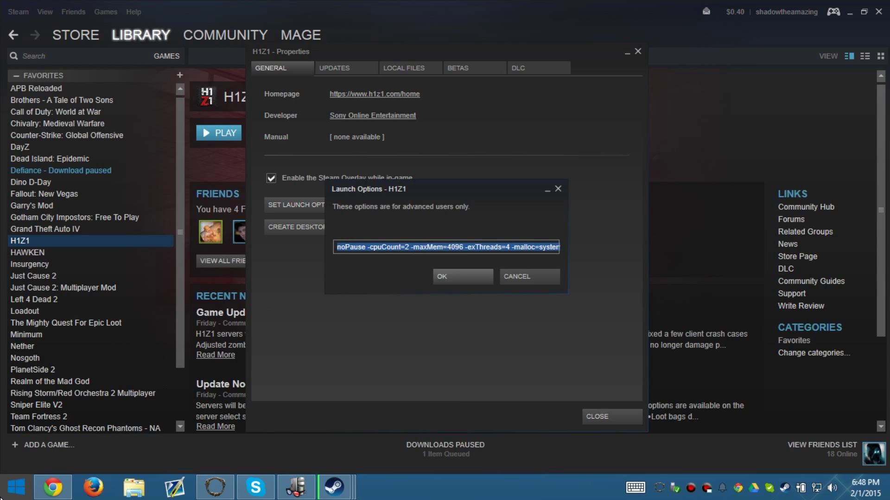
pyautogui.click(15, 487)
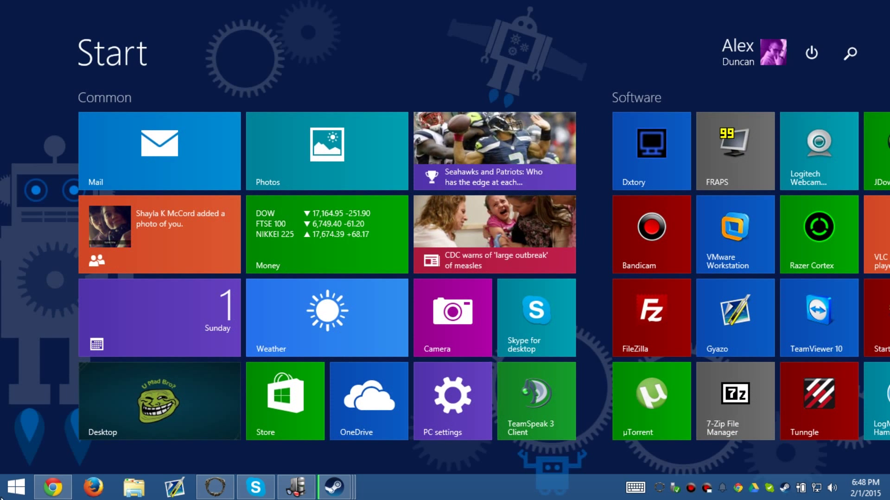
pyautogui.write('notepad')
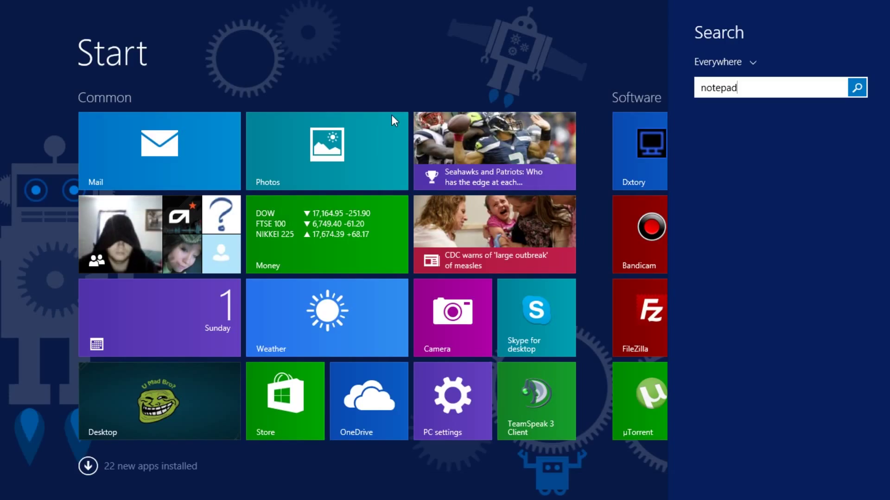
pyautogui.click(173, 416)
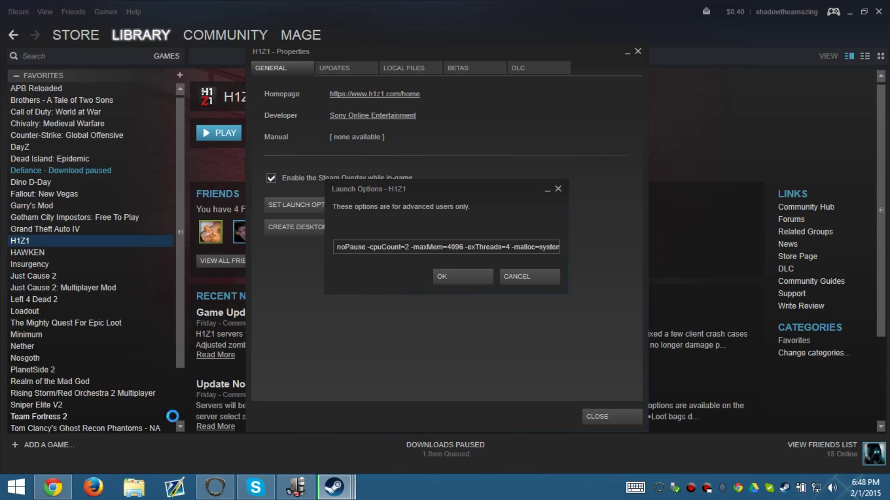
# - Open a blank Notepad document and paste the copied launch options into it
pyautogui.press('super+r')
pyautogui.write('notepad')
pyautogui.press('Return')
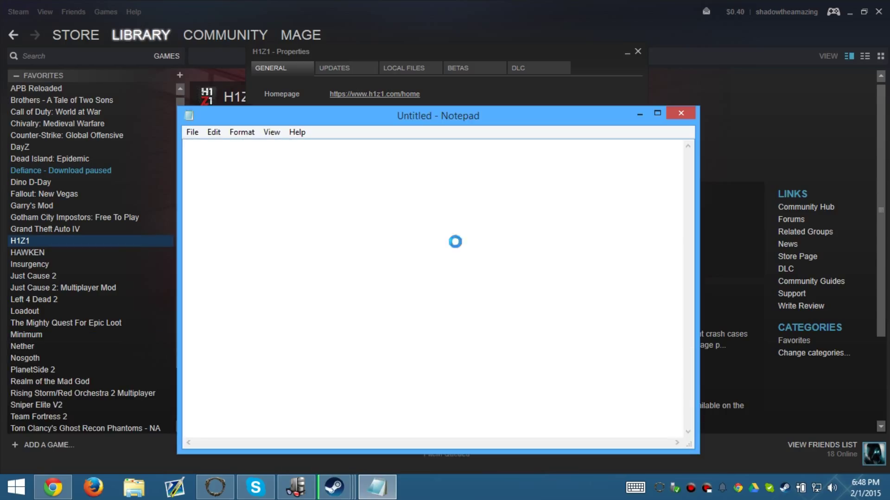
pyautogui.hotkey('ctrl', 'v')
# - Highlight the -maxMem and -exThreads options in the pasted launch options line
pyautogui.doubleClick(399, 147)
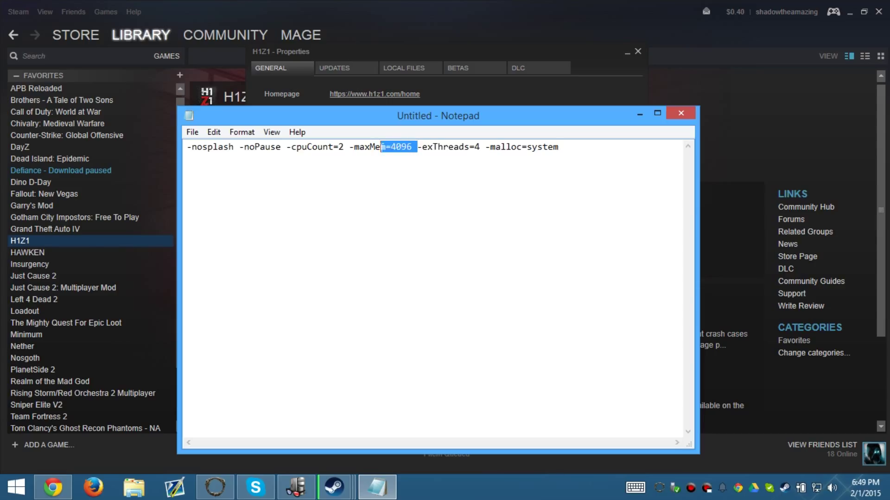
pyautogui.click(492, 146)
pyautogui.doubleClick(478, 147)
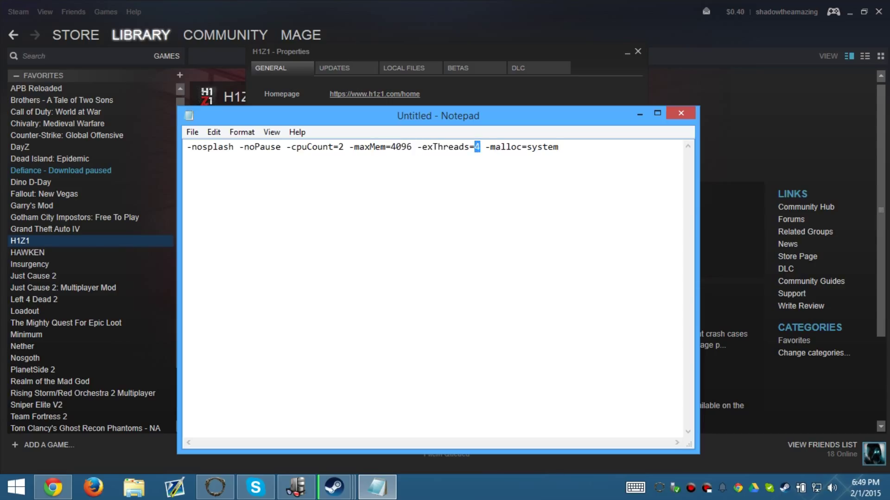
pyautogui.moveTo(411, 147); pyautogui.dragTo(338, 147)
# - Switch to Speccy, show the CPU details with the core count, and place the Notepad window beside it
pyautogui.click(296, 487)
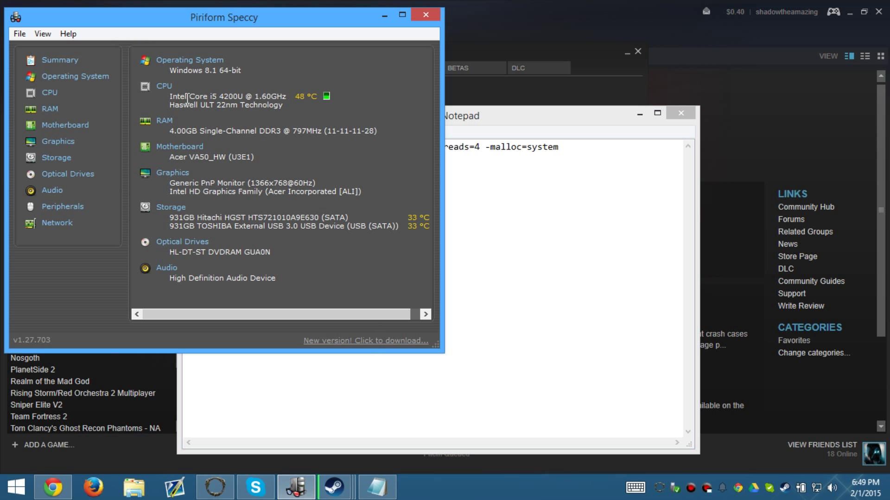
pyautogui.click(165, 86)
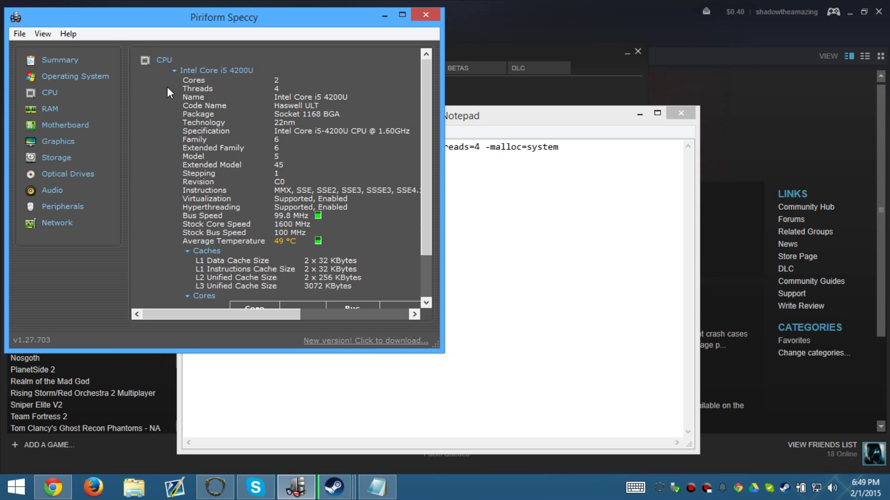
pyautogui.click(280, 80)
pyautogui.click(493, 147)
pyautogui.moveTo(390, 120); pyautogui.dragTo(888, 134)
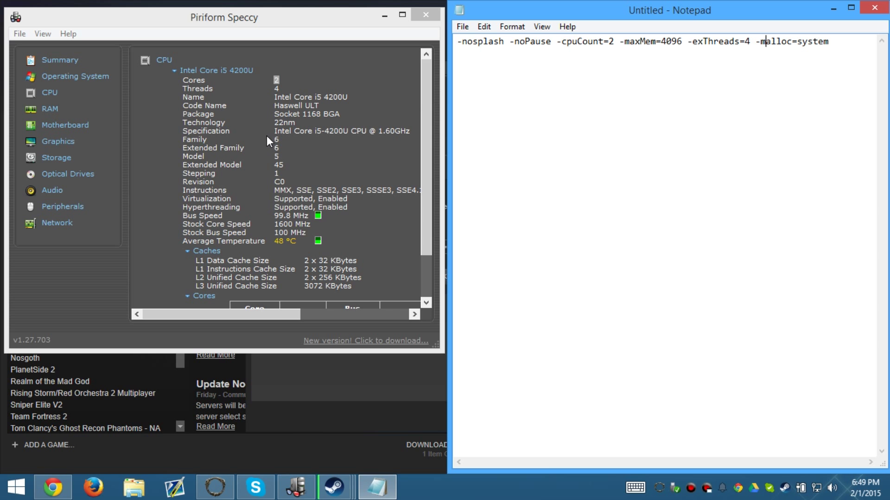
# - Match the -cpuCount option in the Notepad launch options to the CPU core count listed in Speccy
pyautogui.moveTo(429, 151); pyautogui.dragTo(429, 129)
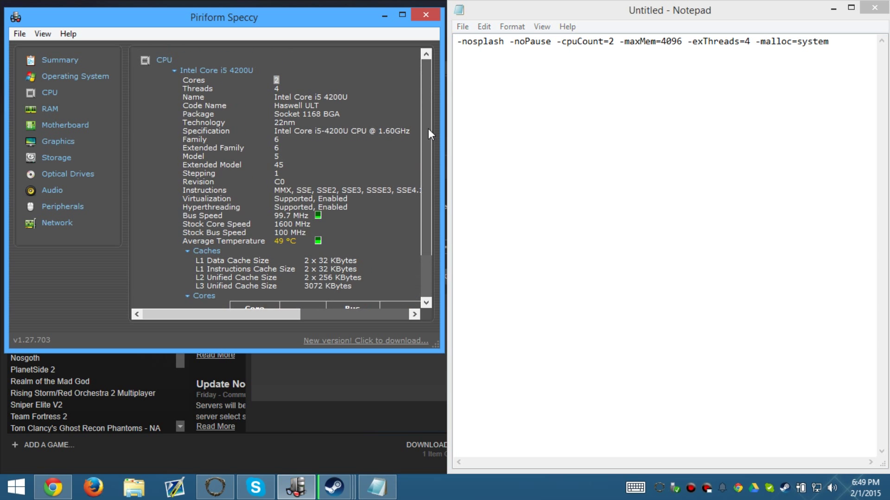
pyautogui.rightClick(279, 80)
pyautogui.click(289, 87)
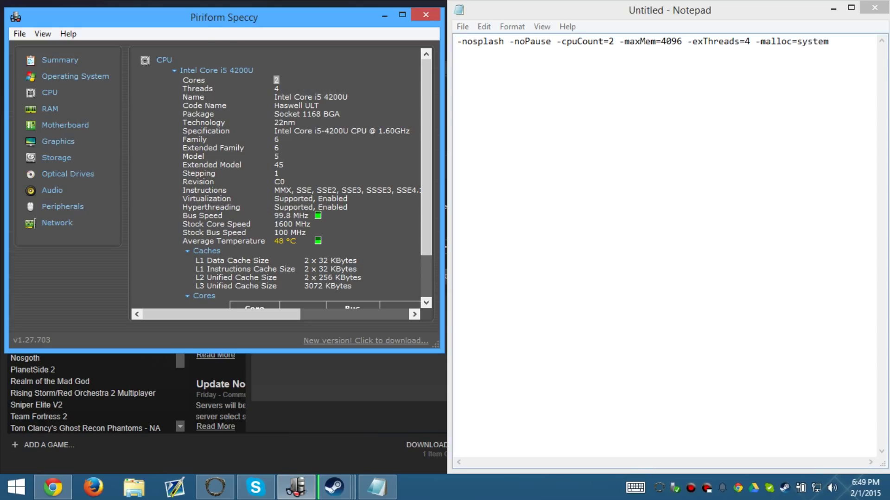
pyautogui.click(609, 42)
pyautogui.moveTo(609, 41); pyautogui.dragTo(614, 41)
pyautogui.press('BackSpace')
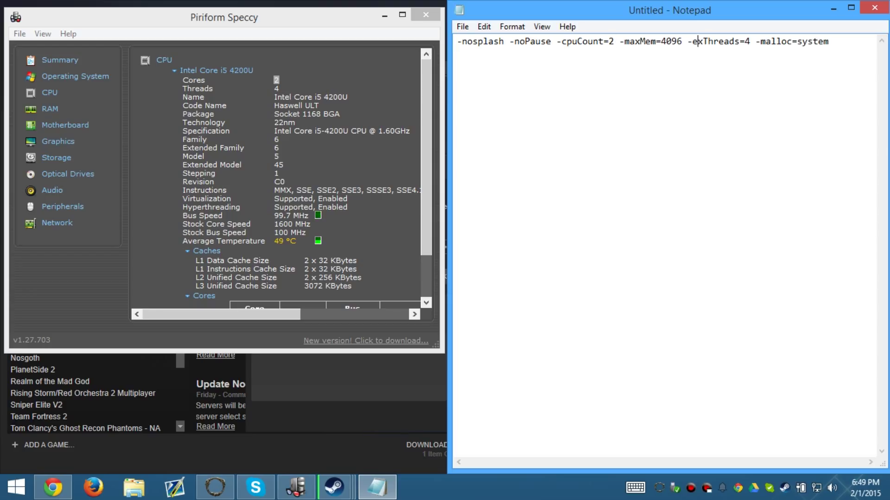
# - Try deleting the -exThreads=4 option from the launch options line, and undo the deletion
pyautogui.moveTo(750, 41); pyautogui.dragTo(688, 42)
pyautogui.press('BackSpace')
pyautogui.press('BackSpace')
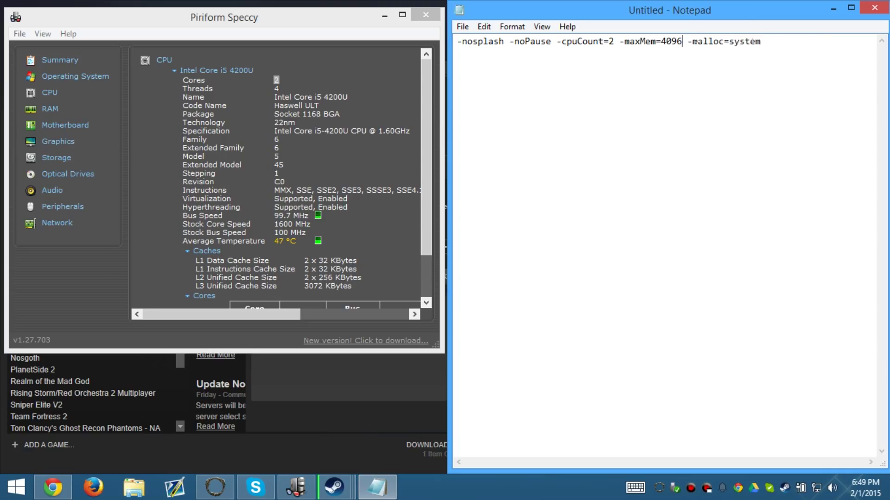
pyautogui.hotkey('ctrl', 'z')
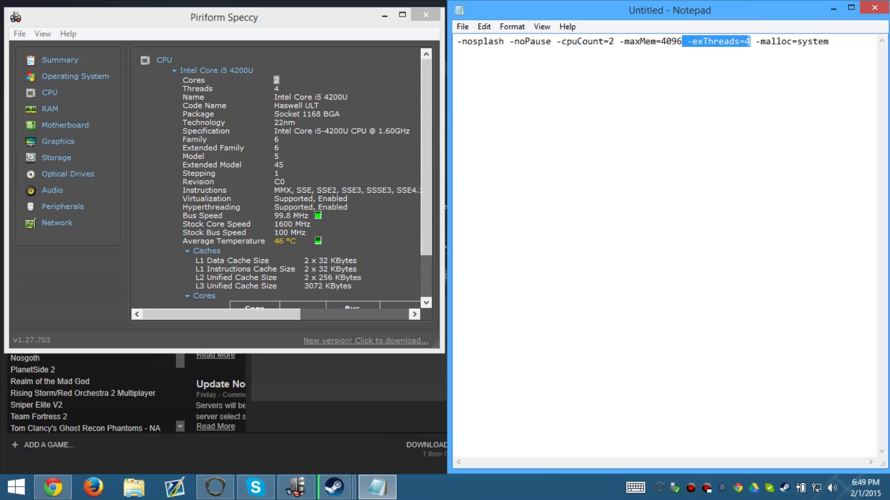
pyautogui.press('Right')
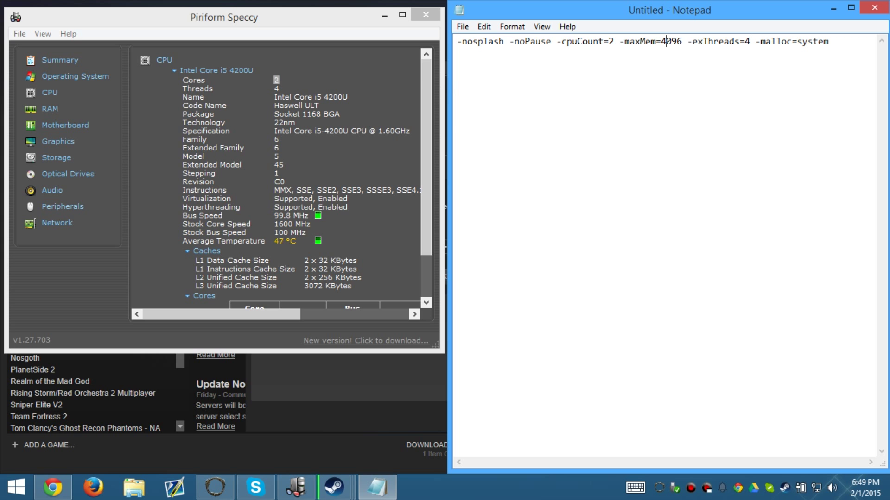
# - Open the RAM details in Speccy and compare the memory size in megabytes with the -maxMem value in Notepad
pyautogui.click(51, 109)
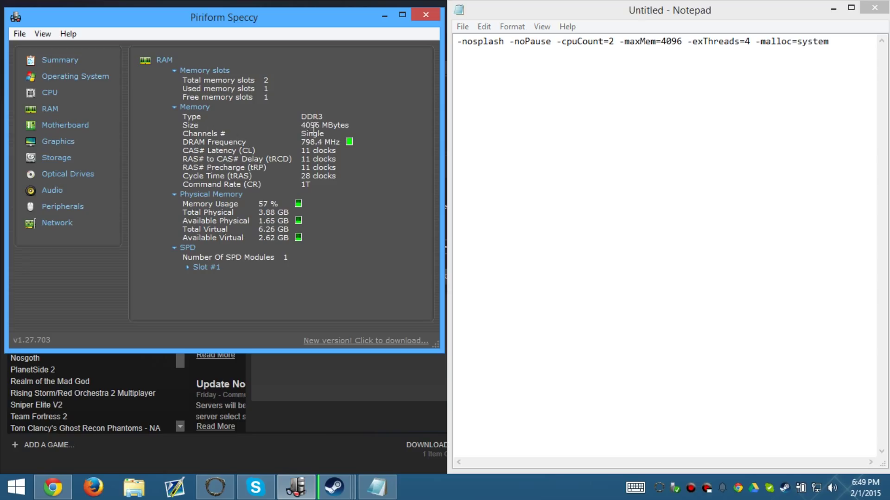
pyautogui.moveTo(347, 124); pyautogui.dragTo(304, 120)
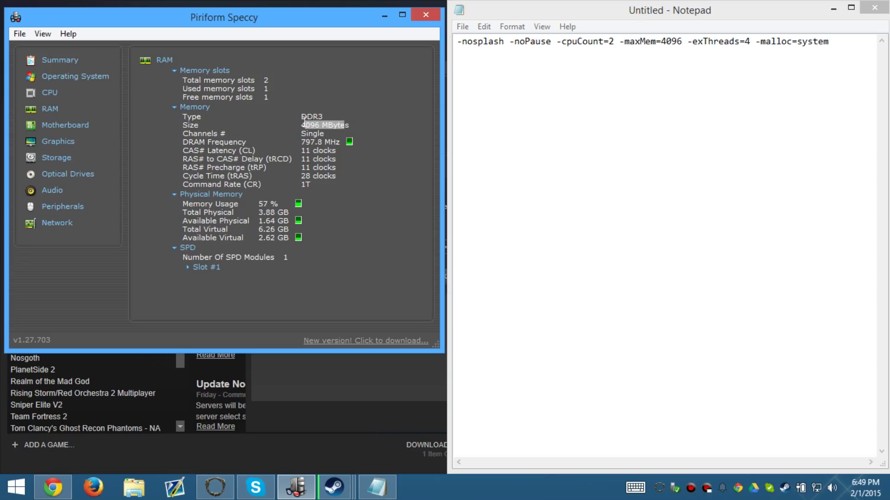
pyautogui.moveTo(661, 41); pyautogui.dragTo(682, 42)
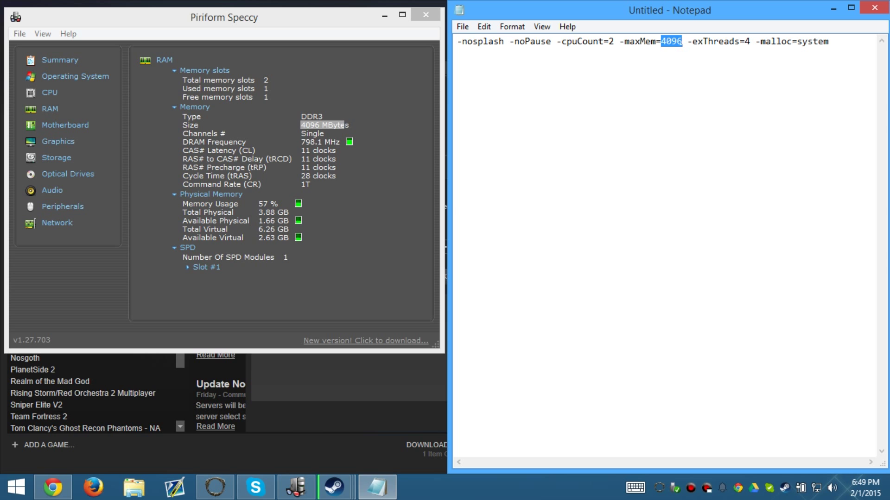
pyautogui.press('Right')
pyautogui.hotkey('shift', 'Left')
pyautogui.hotkey('shift', 'Left')
pyautogui.hotkey('shift', 'Left')
pyautogui.click(341, 126)
pyautogui.moveTo(322, 125); pyautogui.dragTo(303, 130)
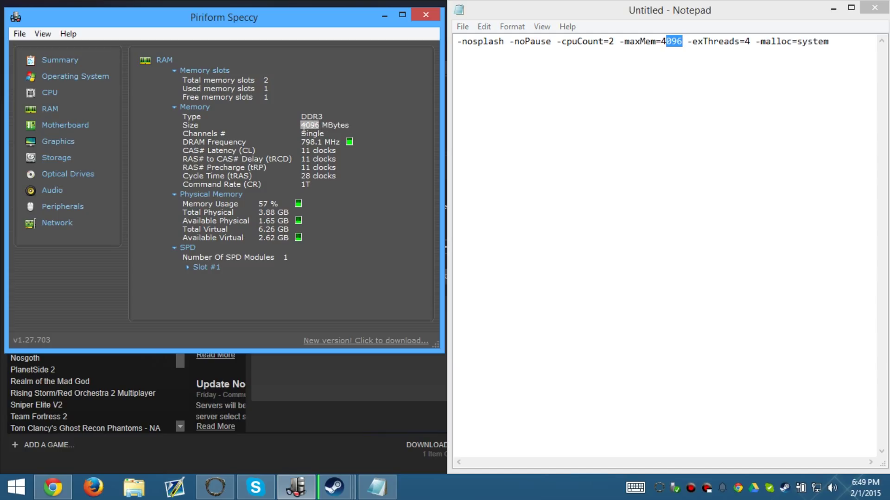
pyautogui.click(680, 41)
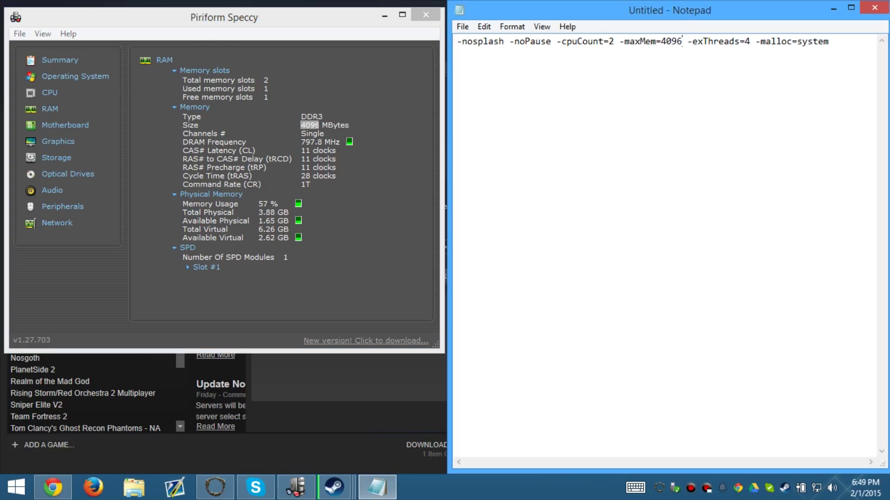
pyautogui.doubleClick(672, 42)
pyautogui.click(674, 42)
pyautogui.moveTo(661, 41); pyautogui.dragTo(686, 43)
pyautogui.click(677, 42)
# - Switch back to Steam, close the H1Z1 properties and open the game's store page
pyautogui.click(334, 373)
pyautogui.click(616, 415)
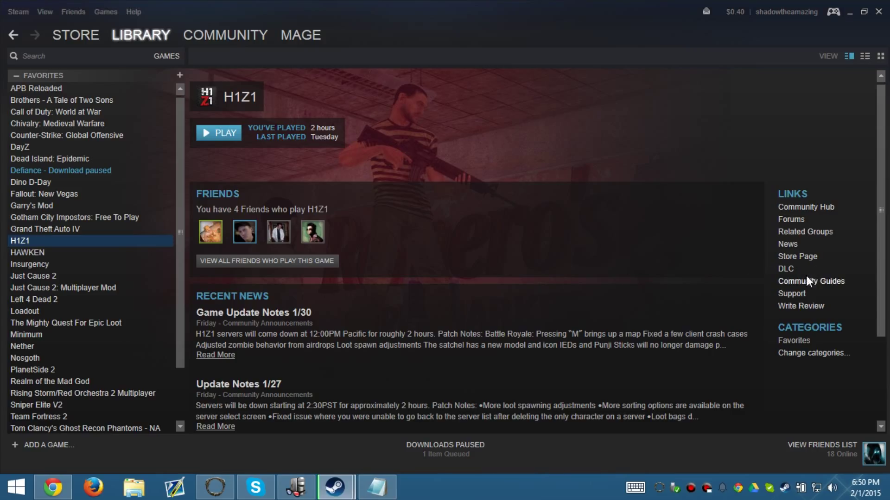
pyautogui.click(806, 257)
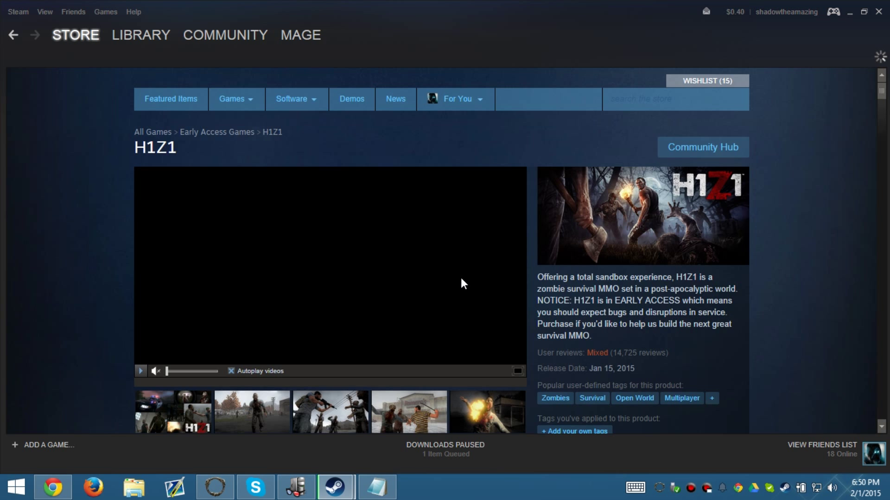
# - Examine the minimum and recommended memory in the H1Z1 system requirements, expanding the full list
pyautogui.scroll(-12, 461, 279)
pyautogui.scroll(-15, 460, 277)
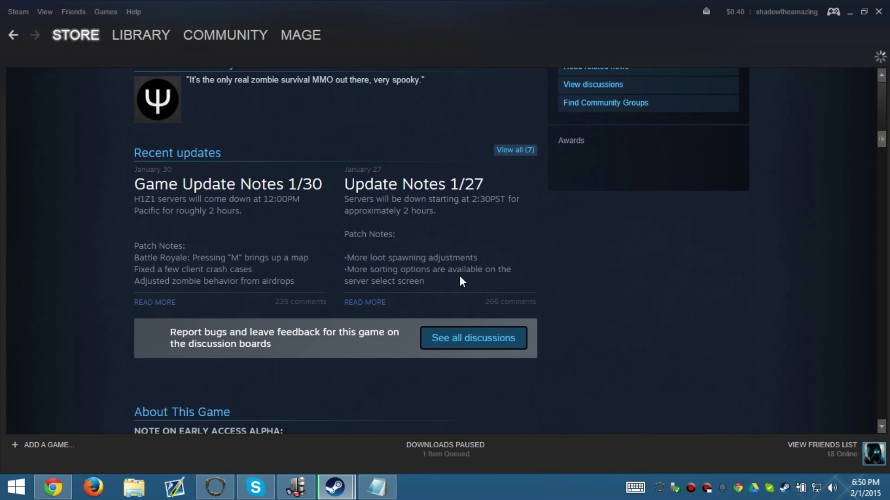
pyautogui.scroll(-5, 460, 278)
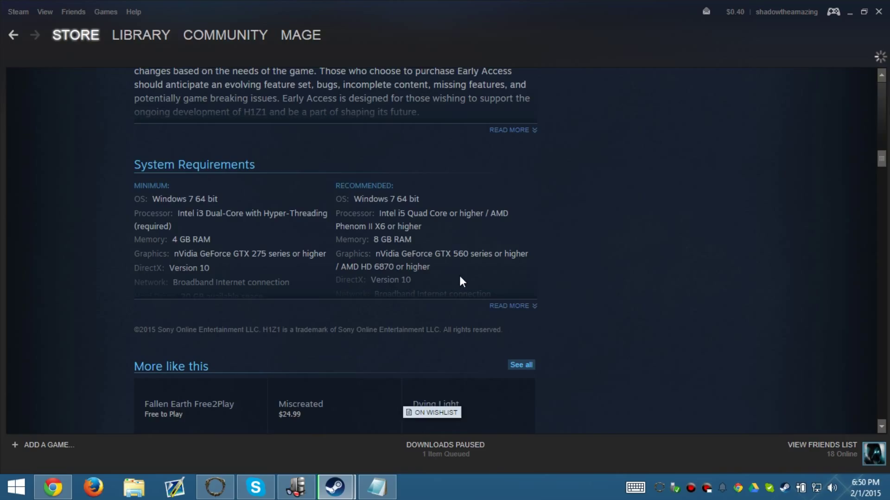
pyautogui.moveTo(206, 241)
pyautogui.mouseDown()
pyautogui.moveTo(171, 241)
pyautogui.moveTo(214, 241)
pyautogui.mouseUp()
pyautogui.click(175, 241)
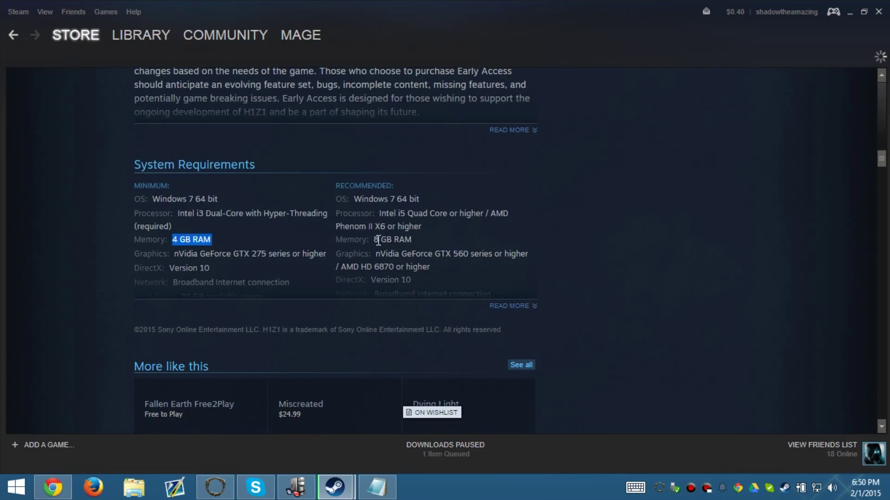
pyautogui.moveTo(374, 240); pyautogui.dragTo(427, 242)
pyautogui.click(443, 250)
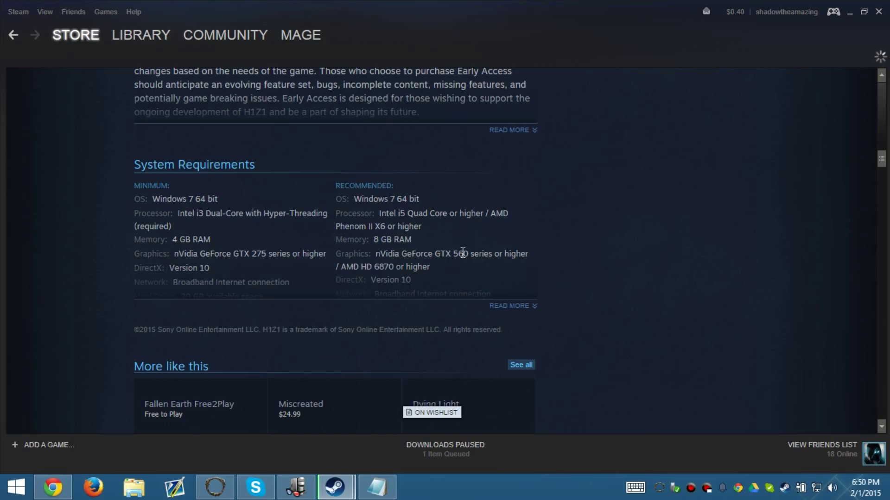
pyautogui.click(514, 305)
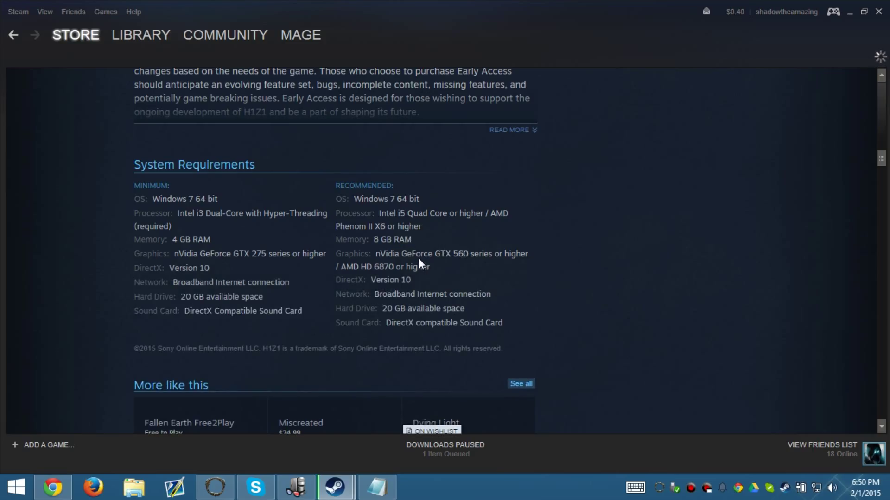
pyautogui.tripleClick(401, 239)
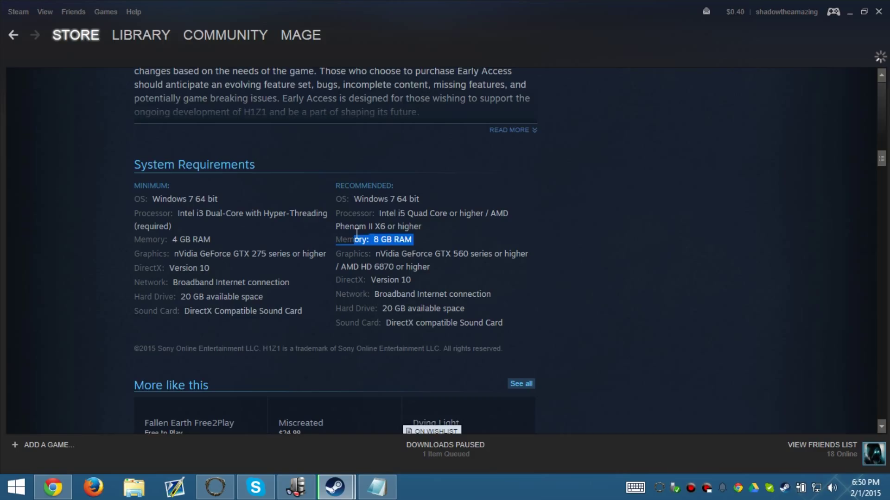
# - Return to the game library, close the Steam window and close Speccy
pyautogui.click(400, 238)
pyautogui.click(150, 37)
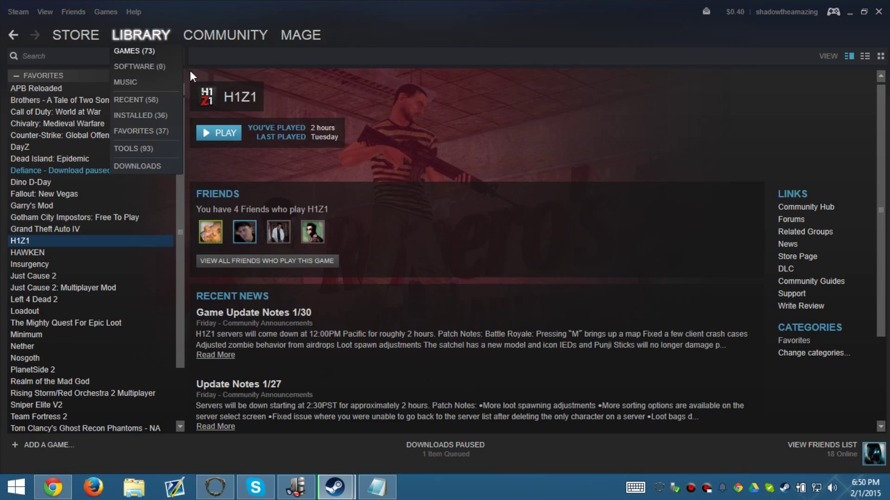
pyautogui.click(874, 14)
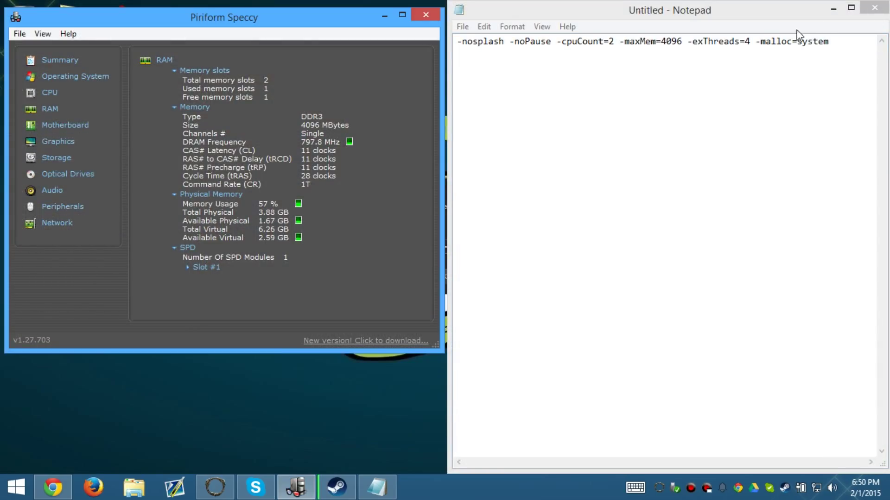
pyautogui.click(425, 15)
# - Select the whole launch options line in Notepad, confirm the H1Z1 launch options in Steam, and minimize Notepad
pyautogui.hotkey('ctrl', 'a')
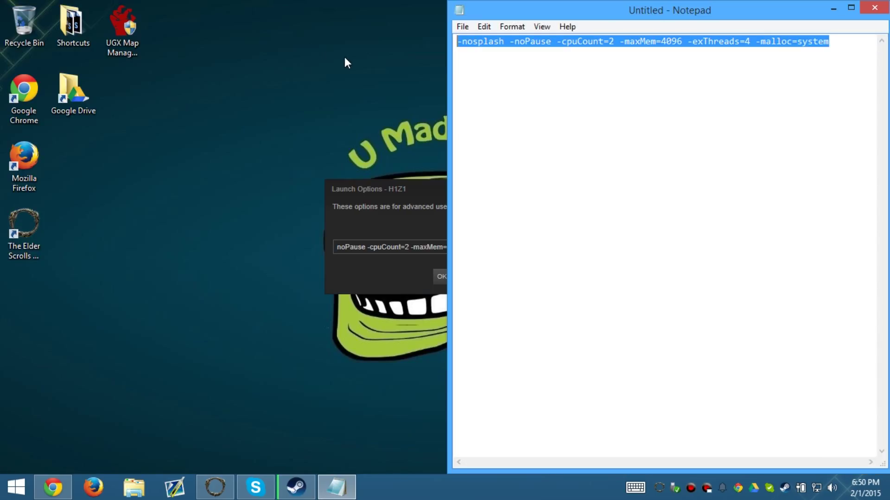
pyautogui.click(360, 247)
pyautogui.hotkey('ctrl', 'a')
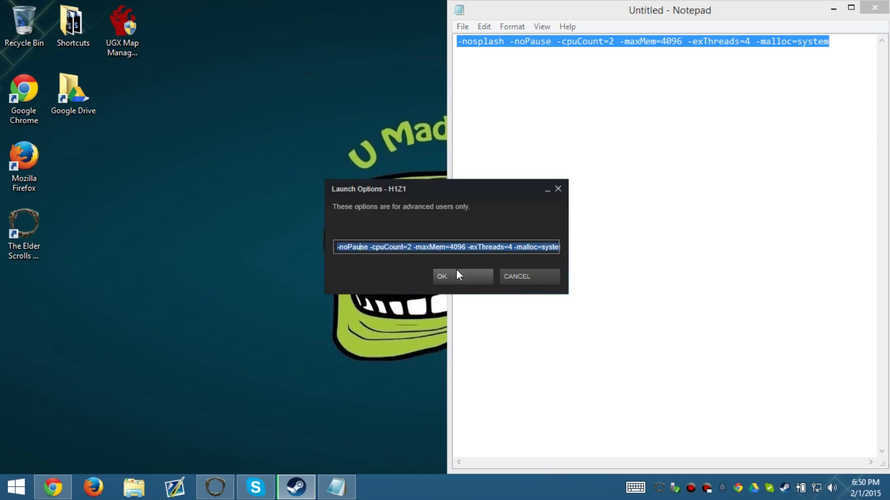
pyautogui.click(457, 271)
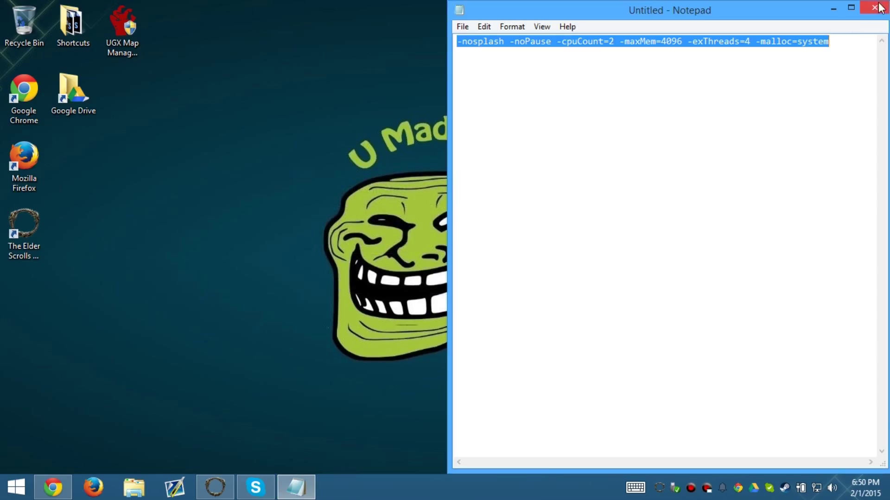
pyautogui.click(828, 6)
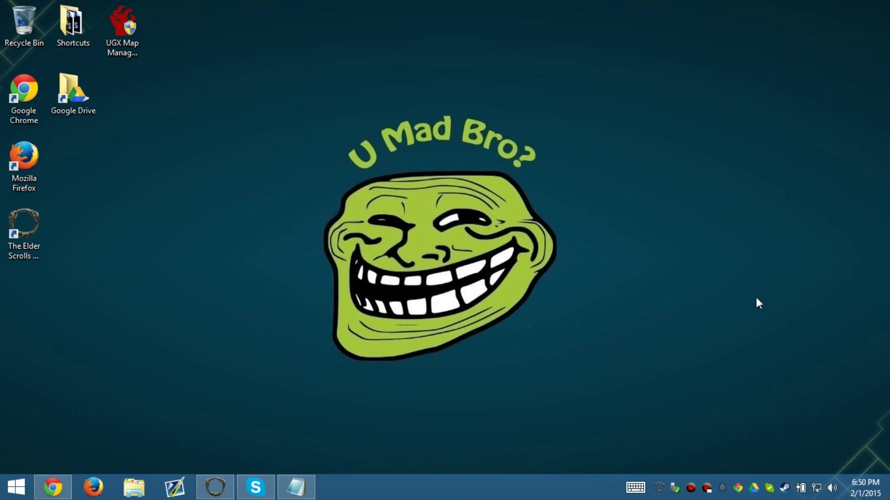
# - Reopen Steam and browse the local files of H1Z1 from the game's properties
pyautogui.doubleClick(785, 487)
pyautogui.rightClick(89, 240)
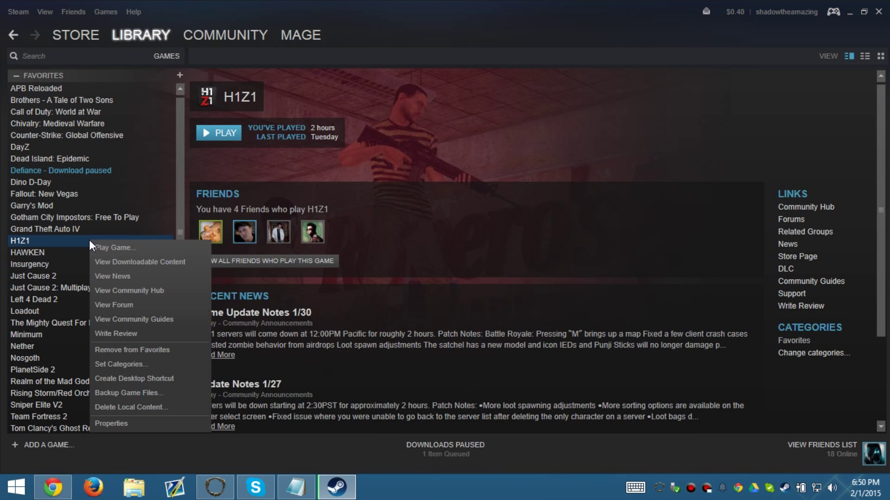
pyautogui.click(120, 423)
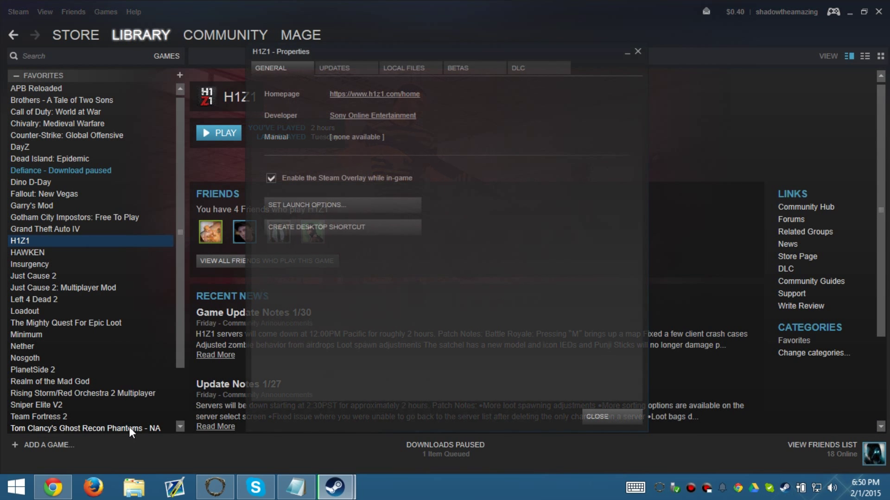
pyautogui.click(417, 68)
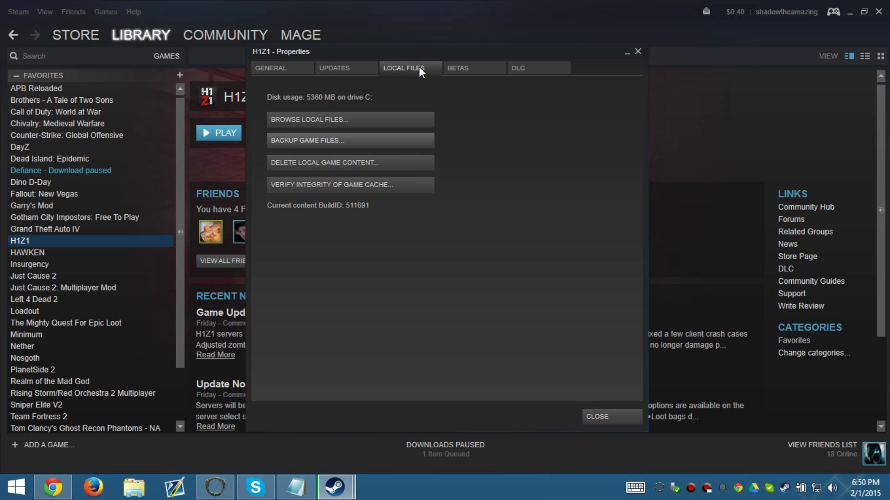
pyautogui.click(346, 121)
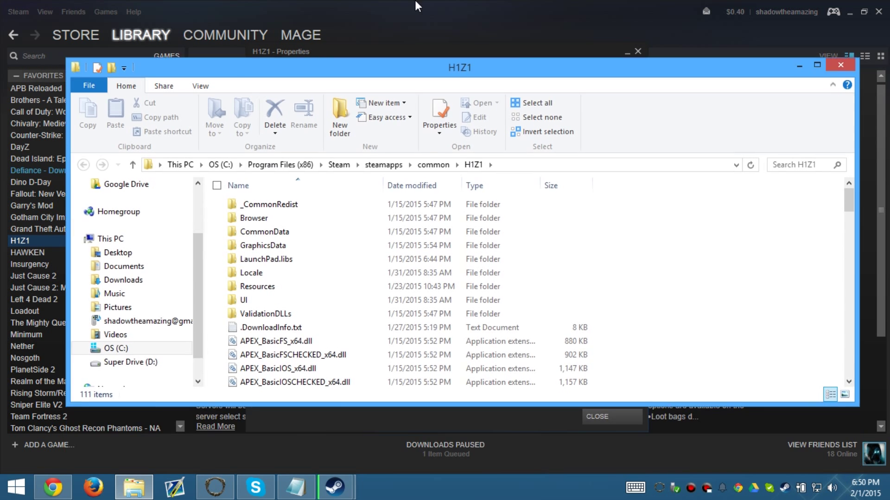
pyautogui.moveTo(413, 67); pyautogui.dragTo(416, 1)
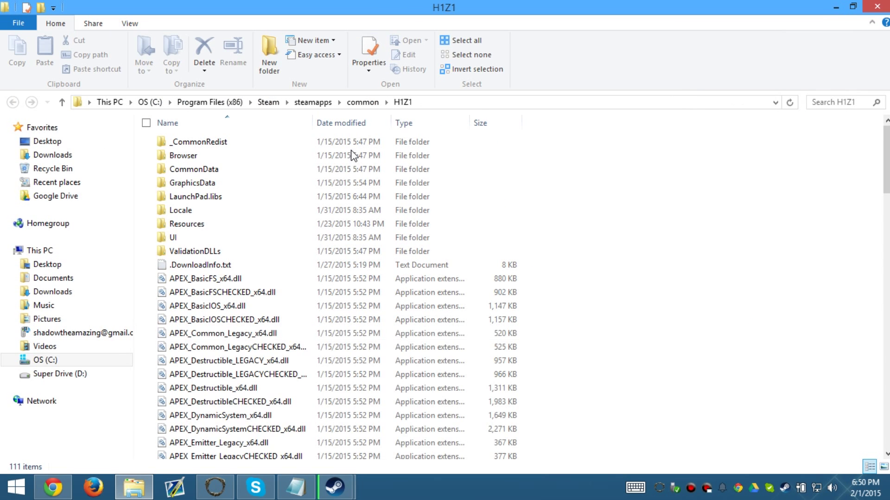
# - Find UserOptions.ini in the H1Z1 folder and open it for editing in a maximized Notepad window
pyautogui.click(279, 306)
pyautogui.scroll(-13, 279, 307)
pyautogui.scroll(-18, 279, 306)
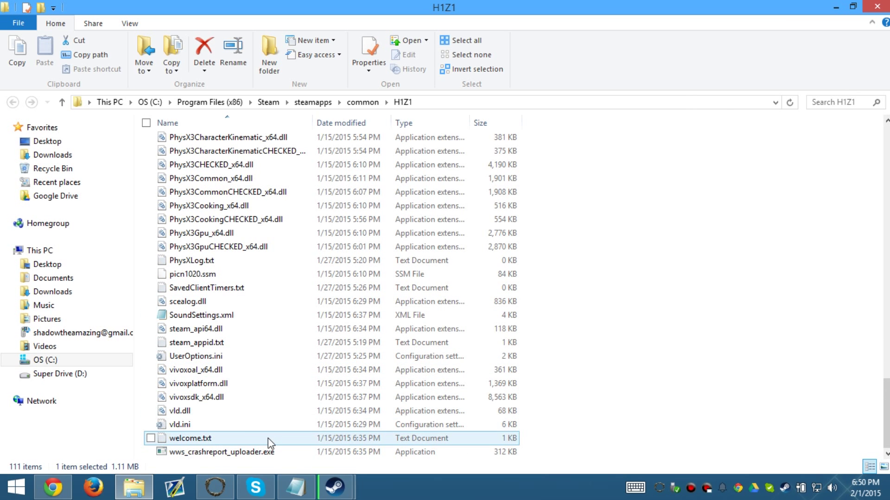
pyautogui.click(276, 354)
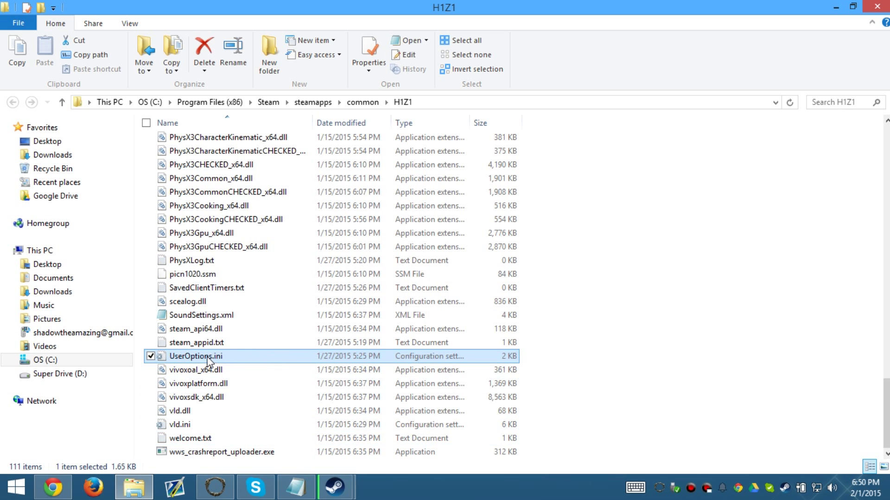
pyautogui.rightClick(230, 362)
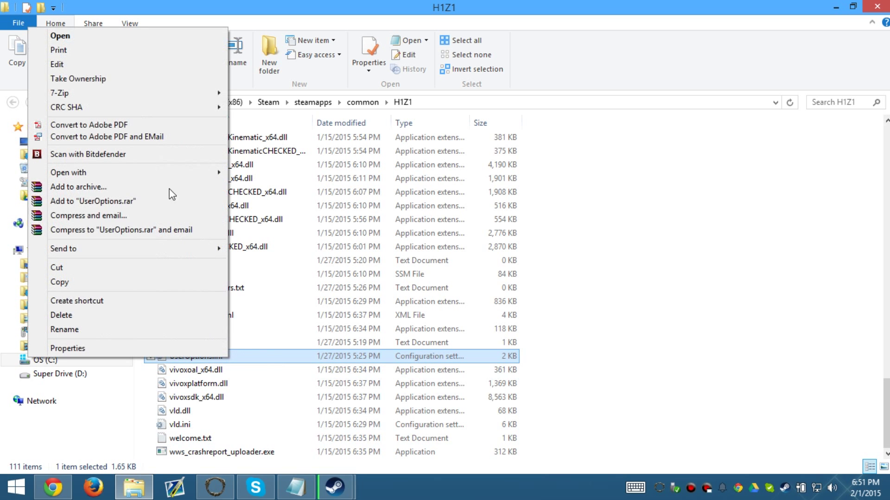
pyautogui.click(99, 60)
pyautogui.moveTo(351, 118); pyautogui.dragTo(361, 2)
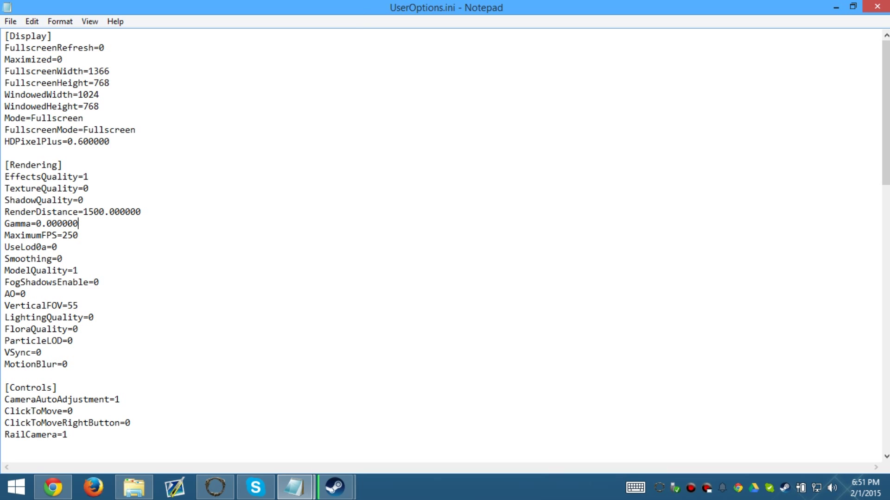
# - Examine the Display, Rendering, Controls, VideoStreamer and Terrain sections of UserOptions.ini
pyautogui.moveTo(69, 365); pyautogui.dragTo(4, 35)
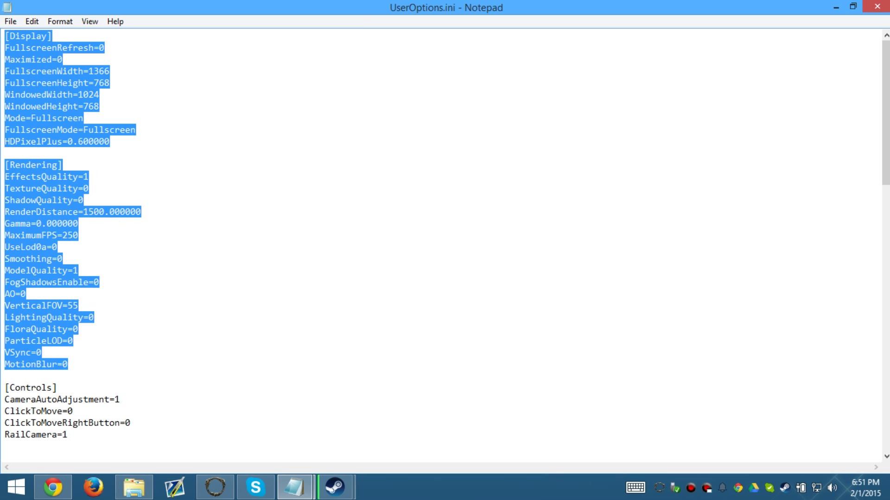
pyautogui.moveTo(6, 388); pyautogui.dragTo(159, 488)
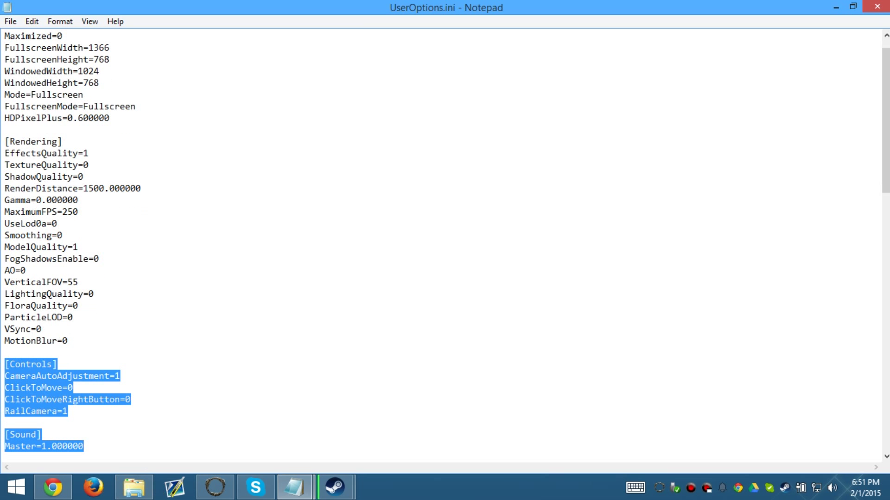
pyautogui.click(157, 423)
pyautogui.scroll(-11, 157, 423)
pyautogui.scroll(-4, 440, 245)
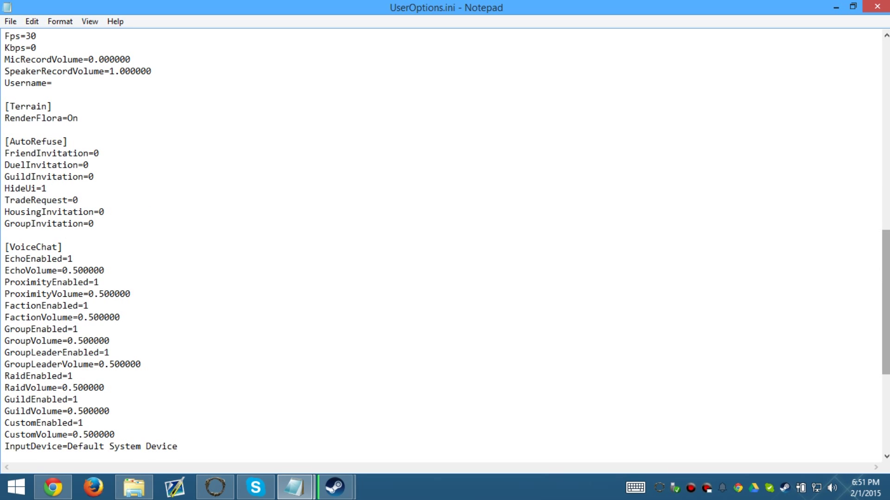
pyautogui.moveTo(885, 332); pyautogui.dragTo(877, 306)
pyautogui.moveTo(79, 200); pyautogui.dragTo(5, 188)
pyautogui.moveTo(883, 265); pyautogui.dragTo(882, 184)
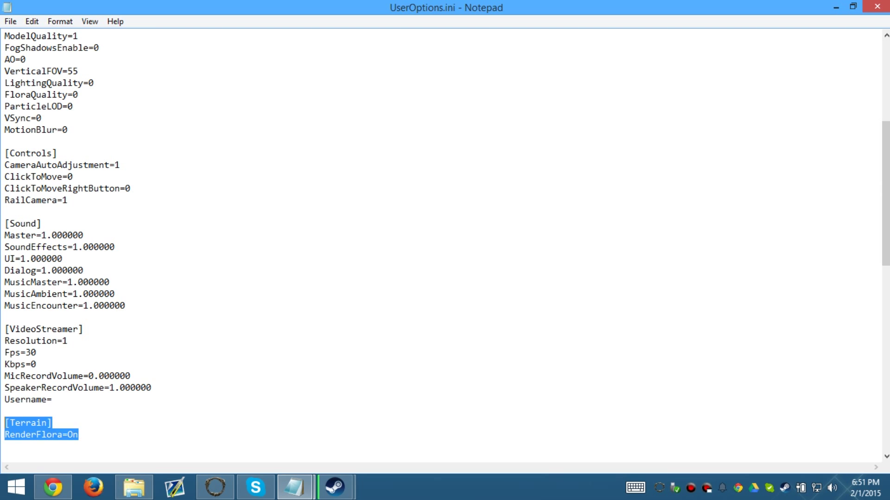
pyautogui.moveTo(54, 401); pyautogui.dragTo(17, 330)
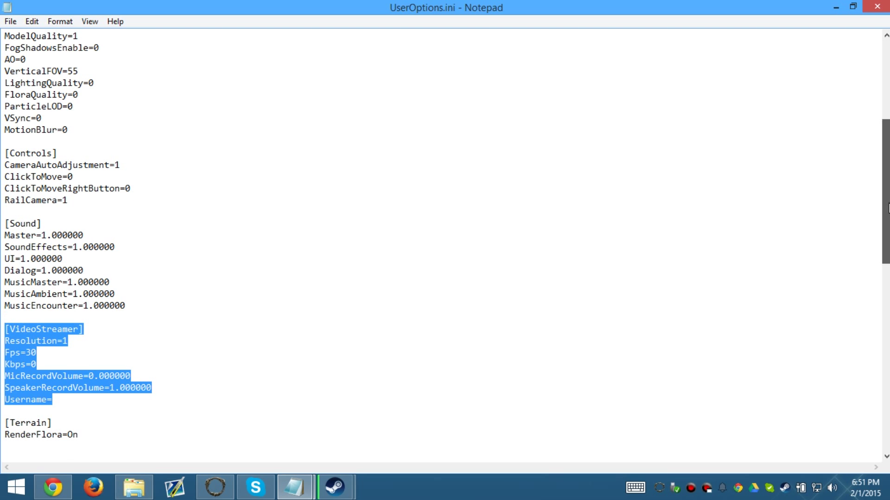
pyautogui.moveTo(883, 213); pyautogui.dragTo(875, 108)
pyautogui.moveTo(68, 364); pyautogui.dragTo(5, 141)
pyautogui.click(43, 353)
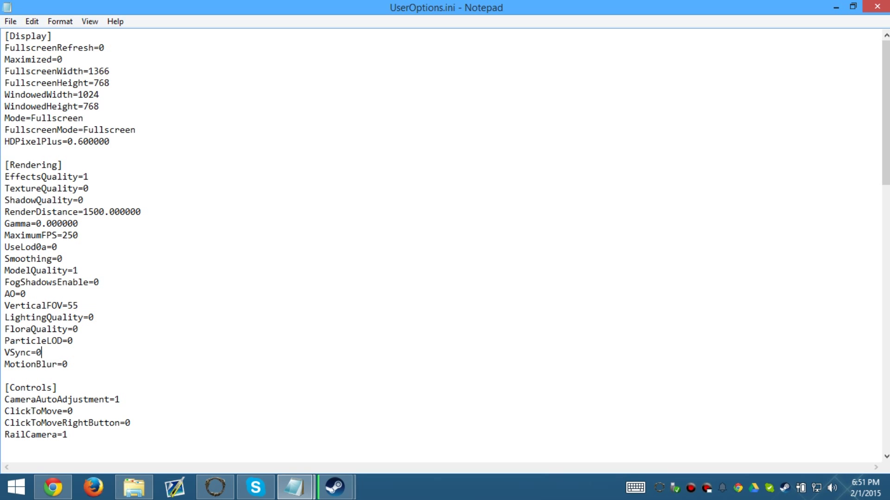
# - Go through the values around VerticalFOV in the Rendering section and replace a three-digit value with 600
pyautogui.moveTo(79, 306); pyautogui.dragTo(68, 306)
pyautogui.press('Down')
pyautogui.press('Down')
pyautogui.press('Down')
pyautogui.press('Down')
pyautogui.press('Down')
pyautogui.press('Up')
pyautogui.press('Up')
pyautogui.press('Up')
# - Set the RenderDistance value to 1000 in the Rendering section, then save and close UserOptions.ini
pyautogui.press('Up')
pyautogui.hotkey('shift', 'Left')
pyautogui.hotkey('shift', 'Left')
pyautogui.hotkey('shift', 'Left')
pyautogui.write('600')
pyautogui.press('Up')
pyautogui.hotkey('shift', 'Left')
pyautogui.hotkey('shift', 'Left')
pyautogui.hotkey('shift', 'Left')
pyautogui.hotkey('shift', 'Left')
pyautogui.hotkey('shift', 'Left')
pyautogui.hotkey('shift', 'Left')
pyautogui.hotkey('shift', 'Left')
pyautogui.hotkey('shift', 'Left')
pyautogui.press('Up')
pyautogui.hotkey('shift', 'Left')
pyautogui.hotkey('shift', 'Left')
pyautogui.hotkey('shift', 'Left')
pyautogui.hotkey('shift', 'Left')
pyautogui.hotkey('shift', 'Left')
pyautogui.hotkey('shift', 'Left')
pyautogui.hotkey('shift', 'Left')
pyautogui.hotkey('shift', 'Left')
pyautogui.hotkey('shift', 'Left')
pyautogui.hotkey('shift', 'Left')
pyautogui.press('Left')
pyautogui.press('Right')
pyautogui.press('Right')
pyautogui.press('Right')
pyautogui.hotkey('shift', 'Left')
pyautogui.hotkey('shift', 'Left')
pyautogui.hotkey('shift', 'Left')
pyautogui.hotkey('shift', 'Left')
pyautogui.click(89, 214)
pyautogui.hotkey('shift', 'Right')
pyautogui.write('0')
pyautogui.hotkey('shift', 'Left')
pyautogui.write('0')
pyautogui.press('Up')
pyautogui.press('Down')
pyautogui.click(884, 8)
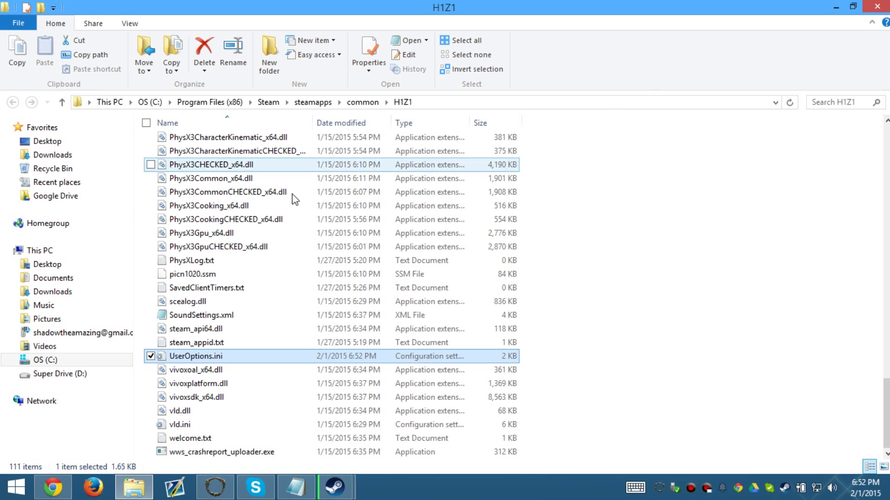
# - Open ClientConfig.ini from the H1Z1 folder, look through its settings and close it
pyautogui.scroll(8, 276, 241)
pyautogui.scroll(12, 277, 241)
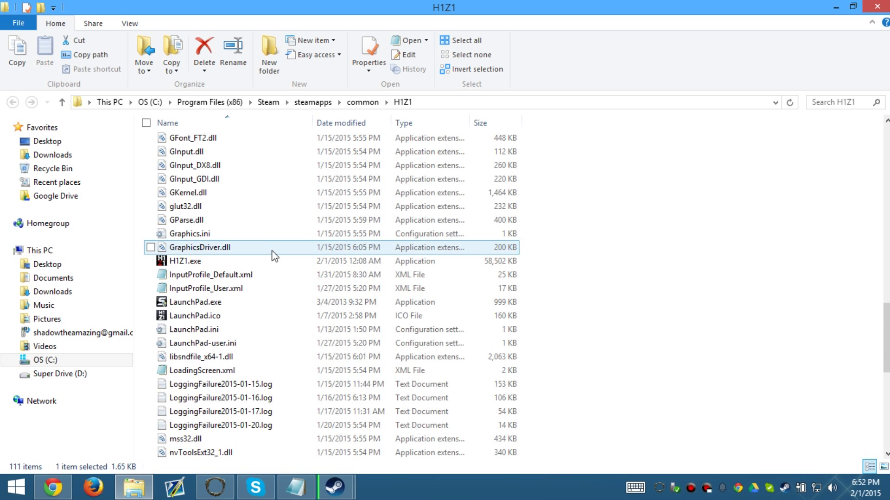
pyautogui.scroll(-3, 272, 258)
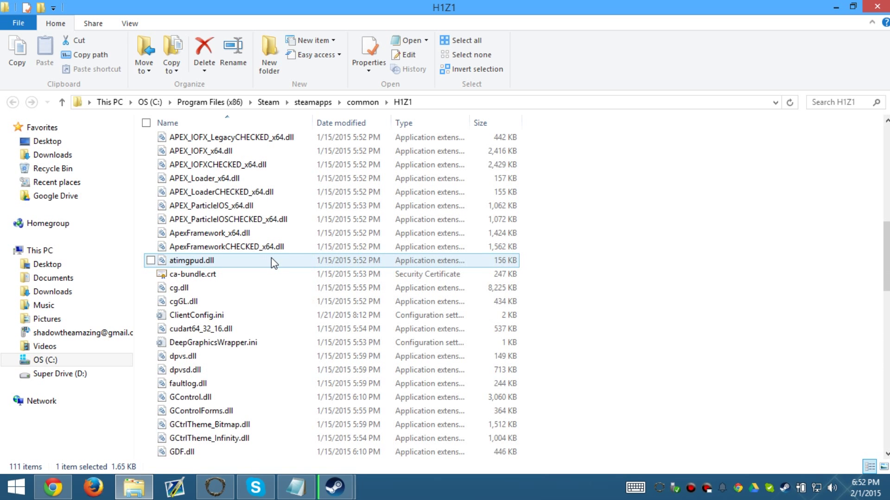
pyautogui.doubleClick(244, 316)
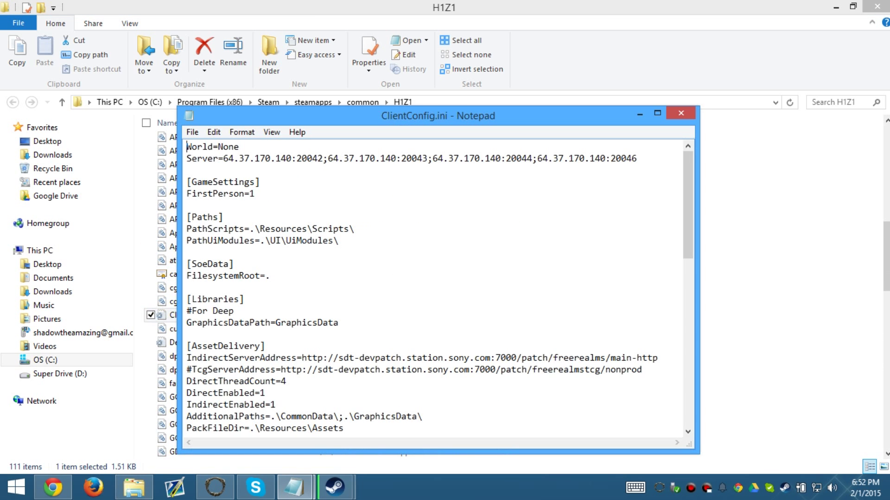
pyautogui.scroll(-15, 434, 287)
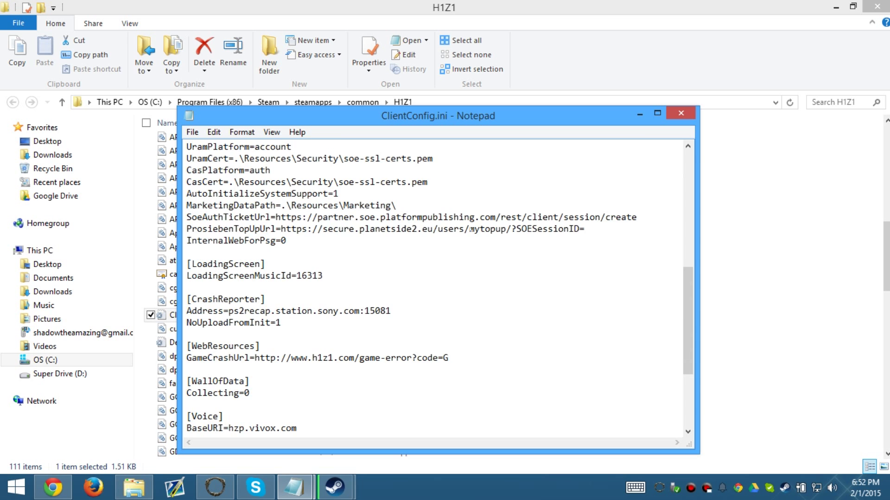
pyautogui.click(681, 113)
# - Switch back to Steam, close the H1Z1 properties and close the Steam window
pyautogui.hotkey('alt', 'Tab')
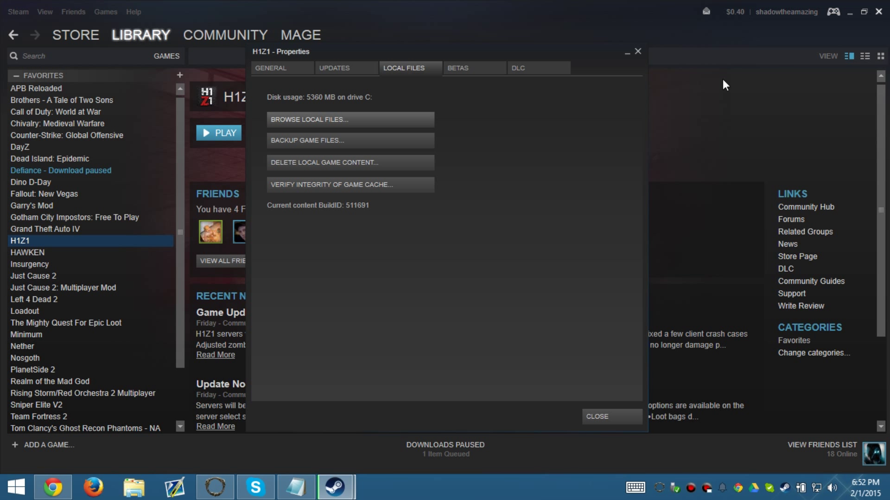
pyautogui.click(601, 421)
pyautogui.click(879, 12)
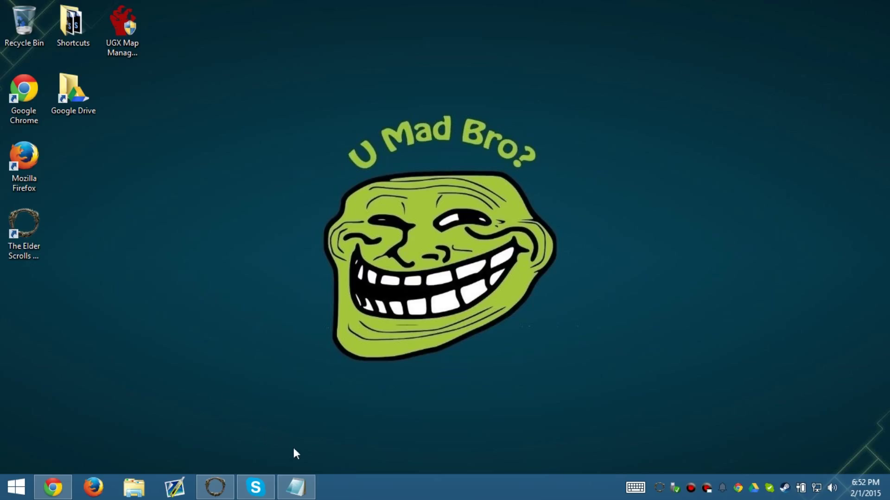
# - Restore the Notepad window with the launch options and highlight the complete line
pyautogui.click(313, 482)
pyautogui.click(609, 41)
pyautogui.click(829, 42)
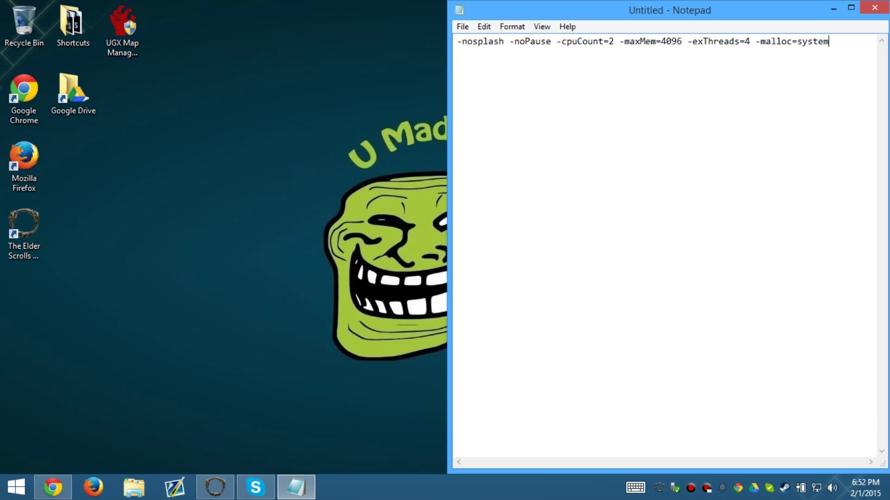
pyautogui.hotkey('ctrl', 'a')
pyautogui.click(708, 42)
pyautogui.moveTo(829, 41); pyautogui.dragTo(16, 5)
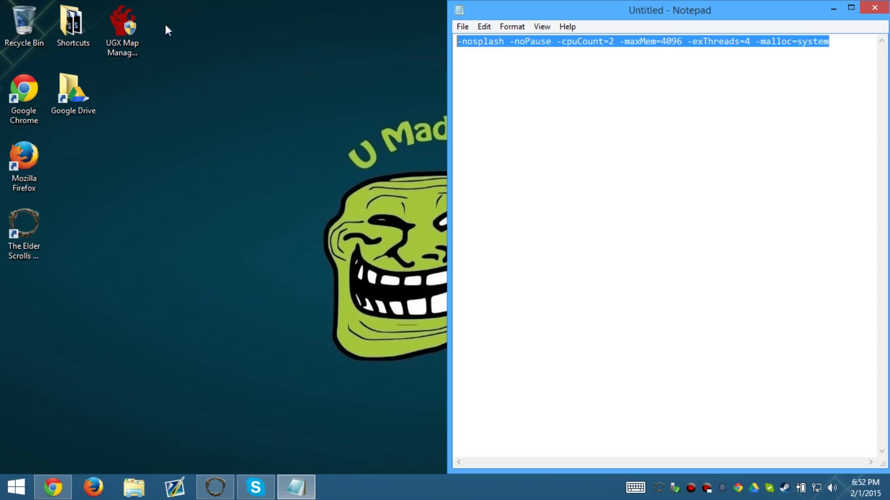
pyautogui.click(535, 41)
pyautogui.moveTo(829, 41); pyautogui.dragTo(146, 3)
pyautogui.click(661, 42)
# - Widen the Notepad window and select the full launch options from -nosplash to -malloc=system
pyautogui.moveTo(451, 152); pyautogui.dragTo(303, 145)
pyautogui.hotkey('ctrl', 'a')
pyautogui.click(641, 41)
pyautogui.moveTo(695, 41); pyautogui.dragTo(4, 11)
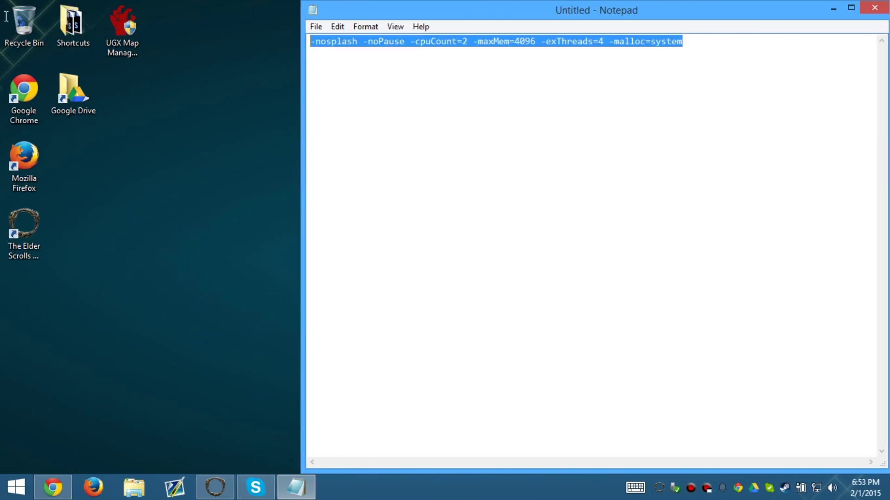
pyautogui.click(609, 41)
pyautogui.moveTo(696, 42); pyautogui.dragTo(12, 5)
pyautogui.click(535, 41)
pyautogui.moveTo(695, 42); pyautogui.dragTo(1, 23)
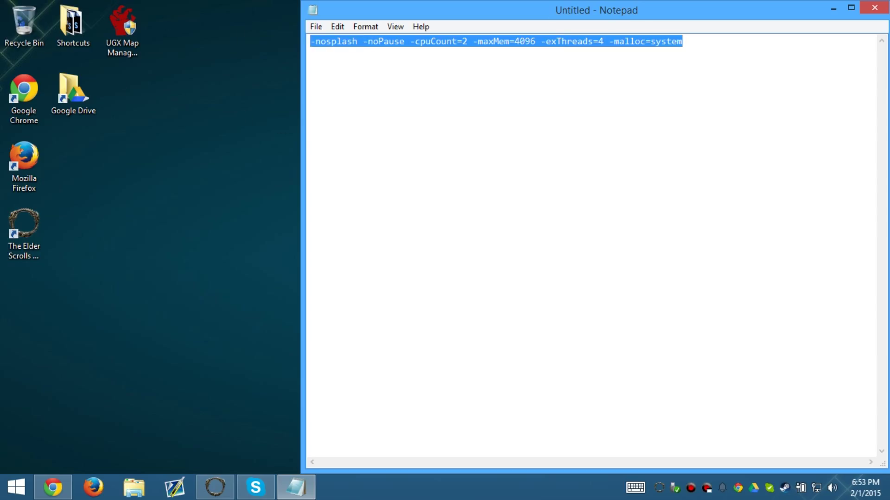